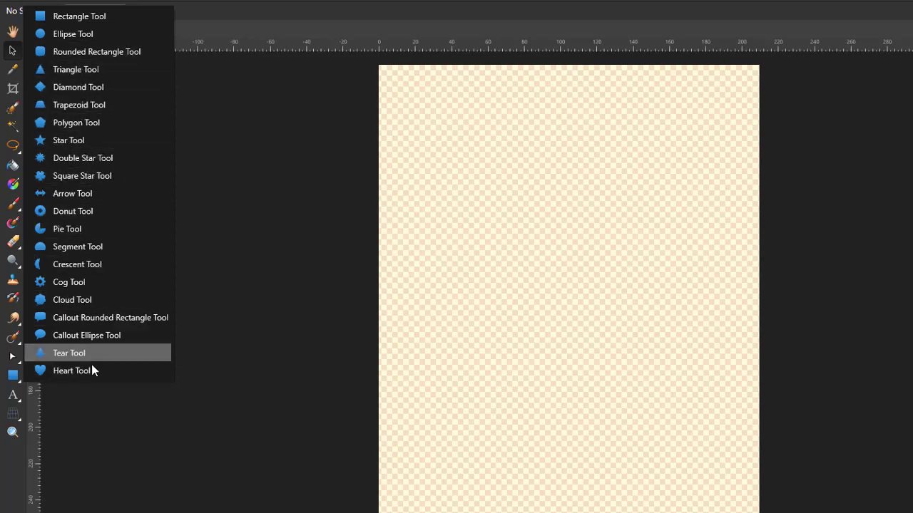
# Step: Dismiss the shape-type flyout so the blank transparent canvas shows, with Rectangle Tool current
pyautogui.click(83, 420)
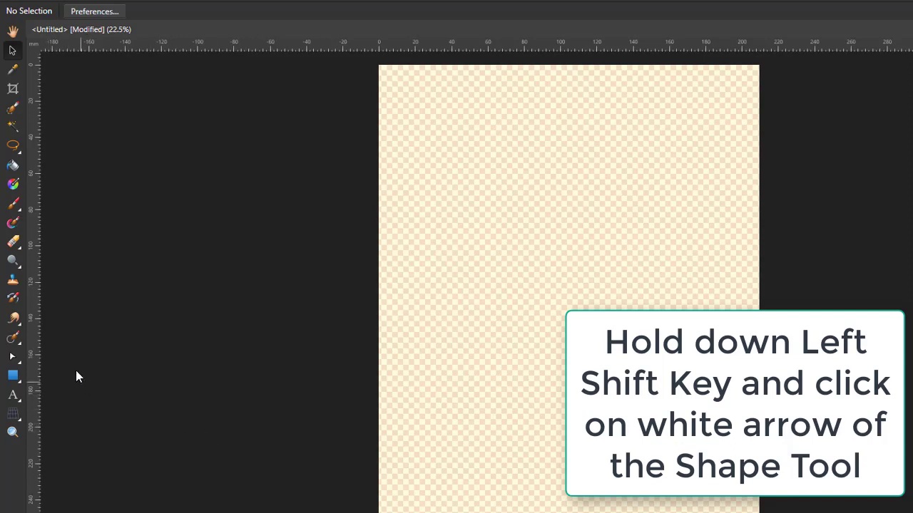
# Step: Reveal the hidden Cat Tool in the shape list and draw a large cream cat across the page
pyautogui.keyDown('shift'); pyautogui.click(21, 385); pyautogui.keyUp('shift')
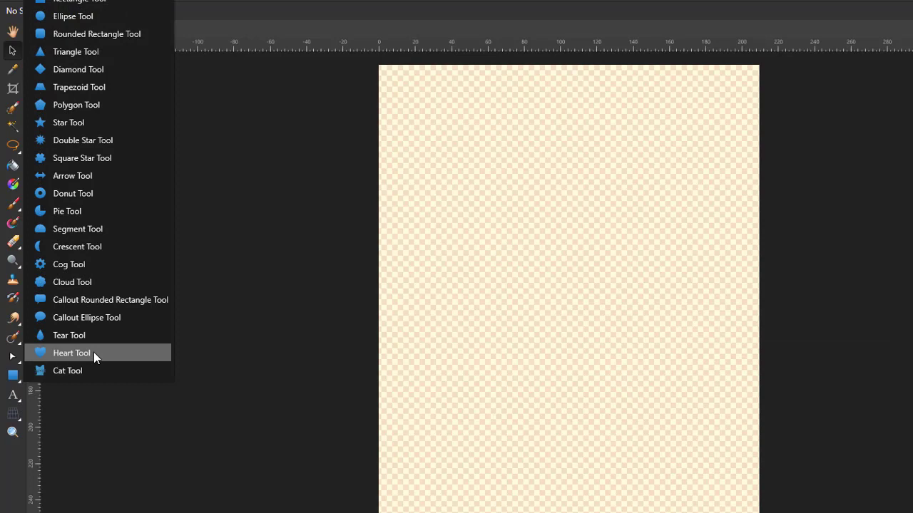
pyautogui.click(62, 369)
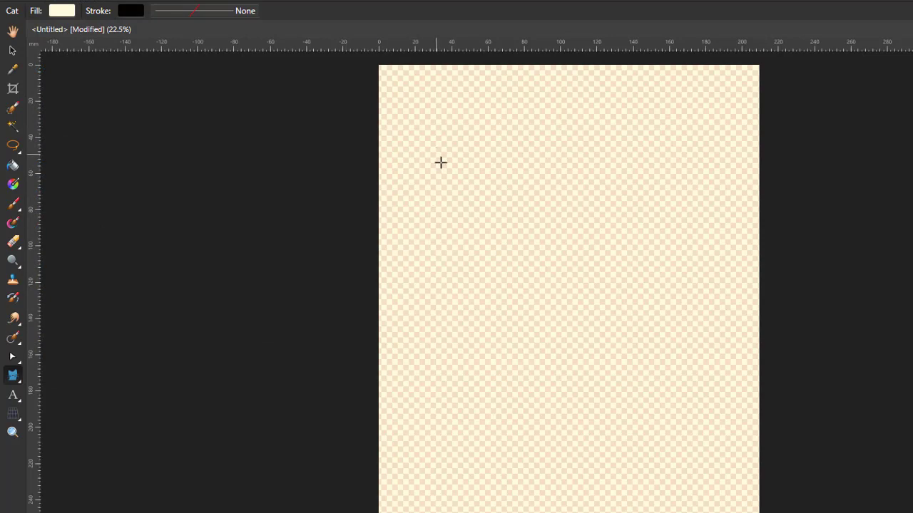
pyautogui.moveTo(439, 159)
pyautogui.mouseDown()
pyautogui.moveTo(613, 421)
pyautogui.moveTo(728, 507)
pyautogui.mouseUp()
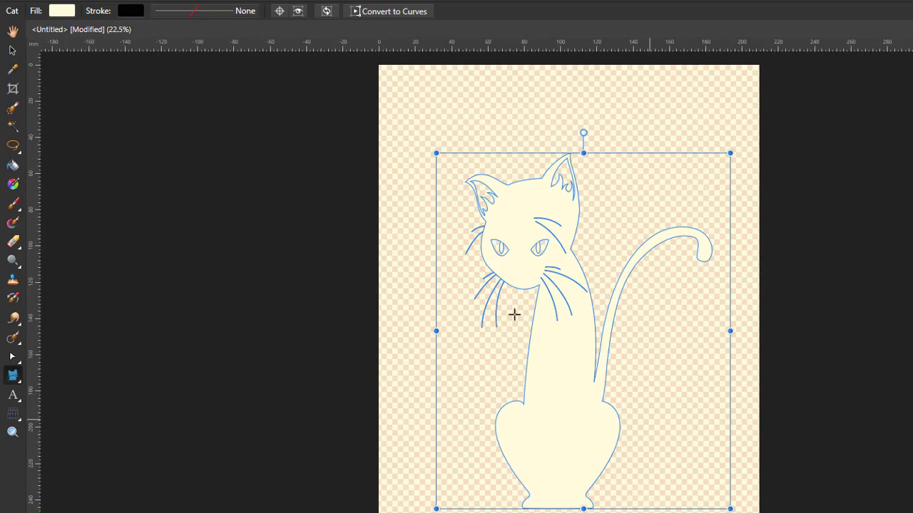
# Step: Change the cat's fill from cream to deep blue and add grainy noise
pyautogui.click(61, 11)
pyautogui.moveTo(146, 166); pyautogui.dragTo(135, 153)
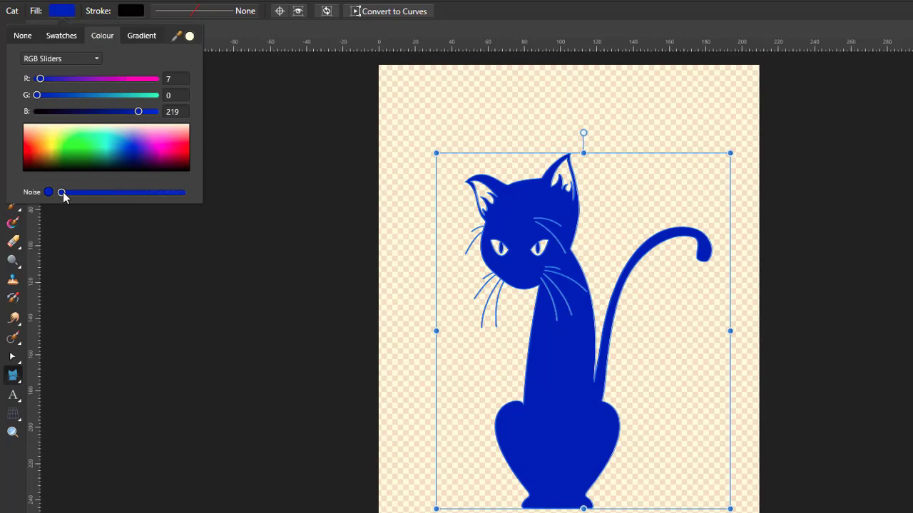
pyautogui.moveTo(63, 192); pyautogui.dragTo(147, 196)
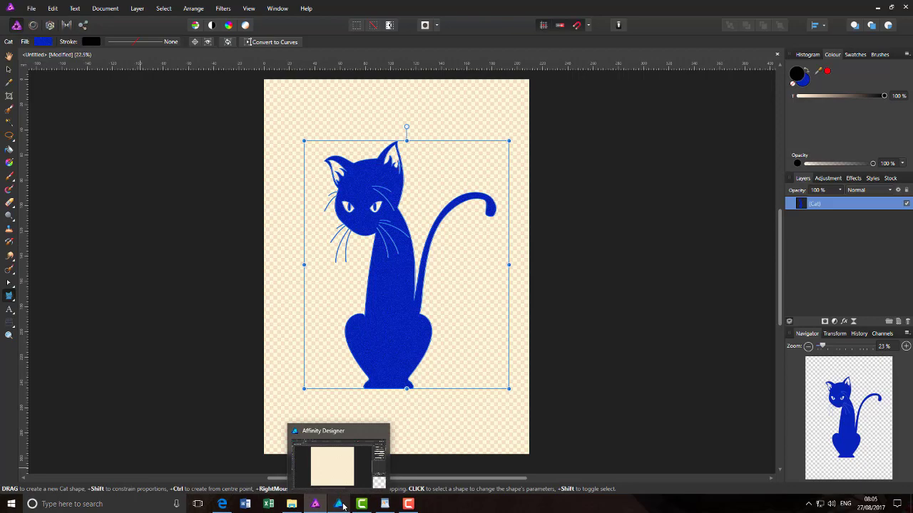
# Step: Switch to Affinity Designer and reveal the hidden Cat option below Heart in the shape list
pyautogui.click(340, 504)
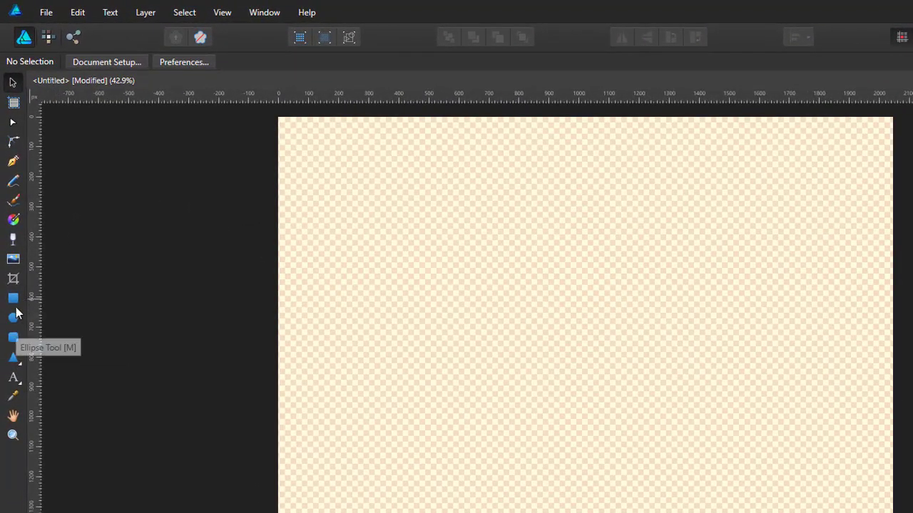
pyautogui.click(18, 366)
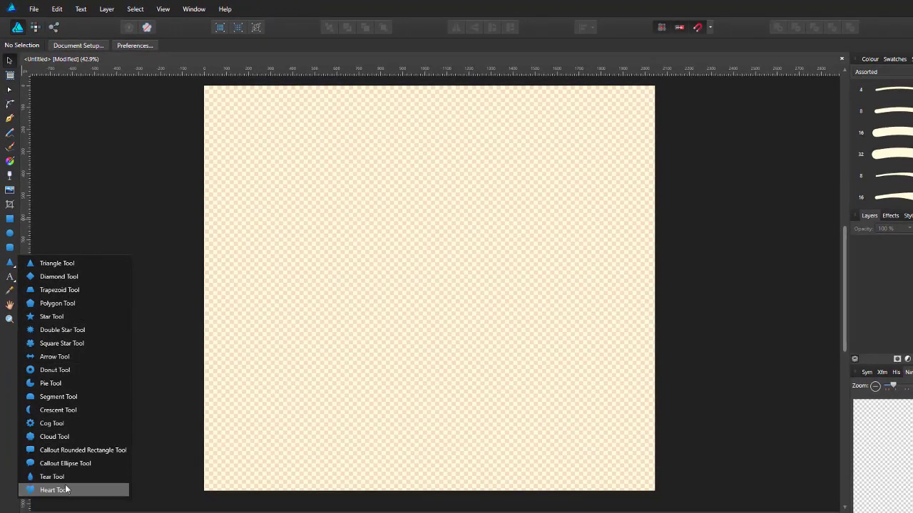
pyautogui.click(60, 203)
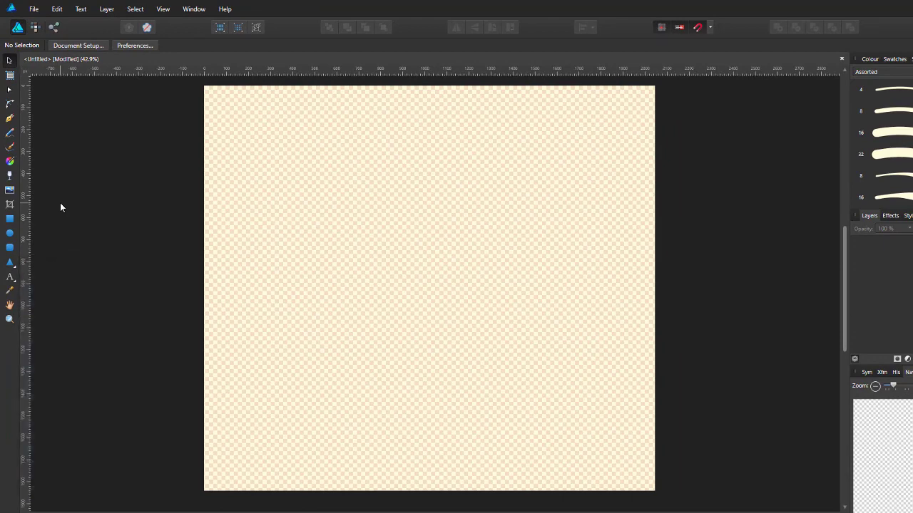
pyautogui.keyDown('shift'); pyautogui.click(15, 267); pyautogui.keyUp('shift')
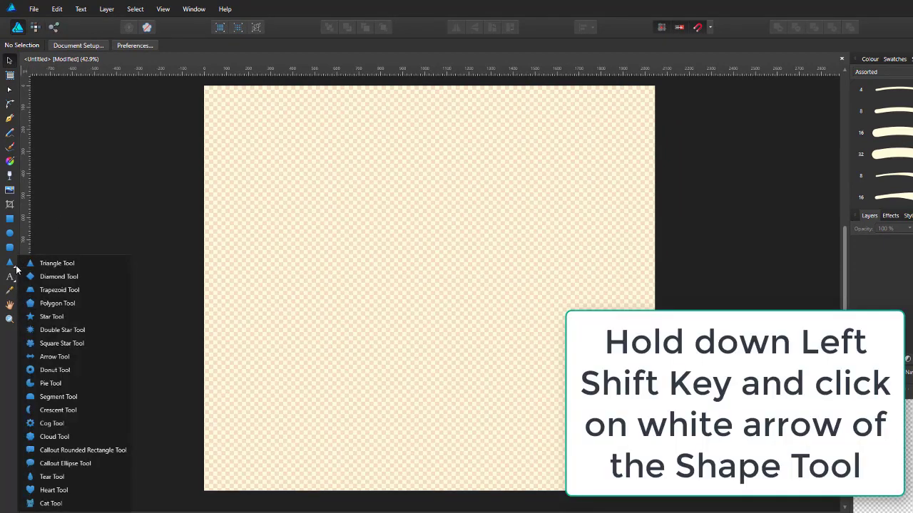
# Step: Draw a cat across the Designer page with the Cat Tool
pyautogui.click(50, 503)
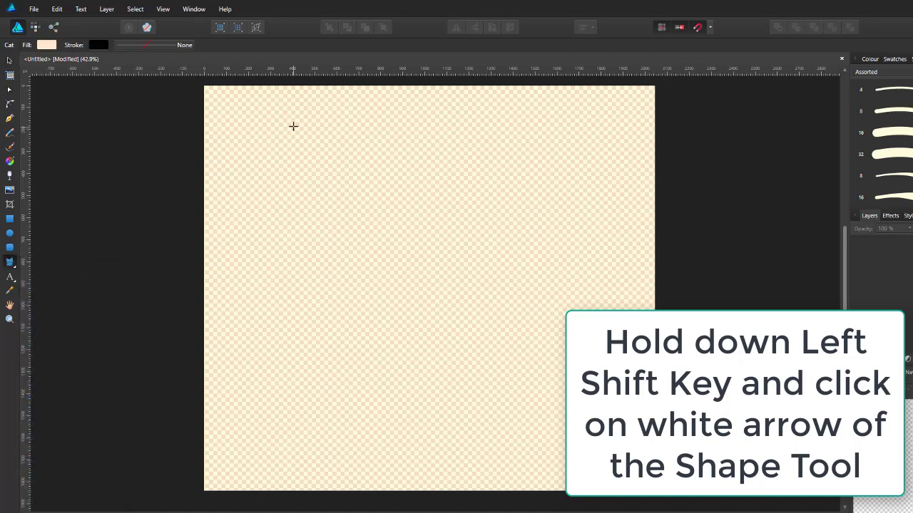
pyautogui.moveTo(293, 126); pyautogui.dragTo(586, 420)
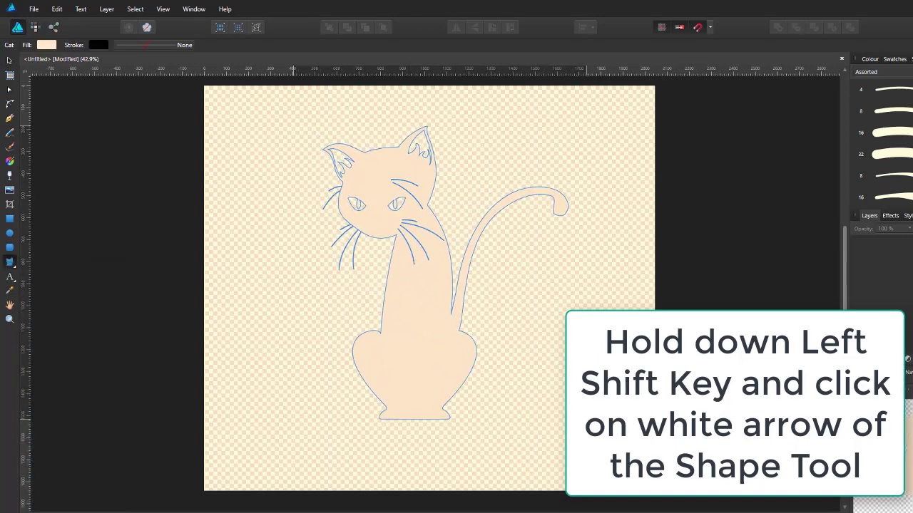
pyautogui.click(702, 341)
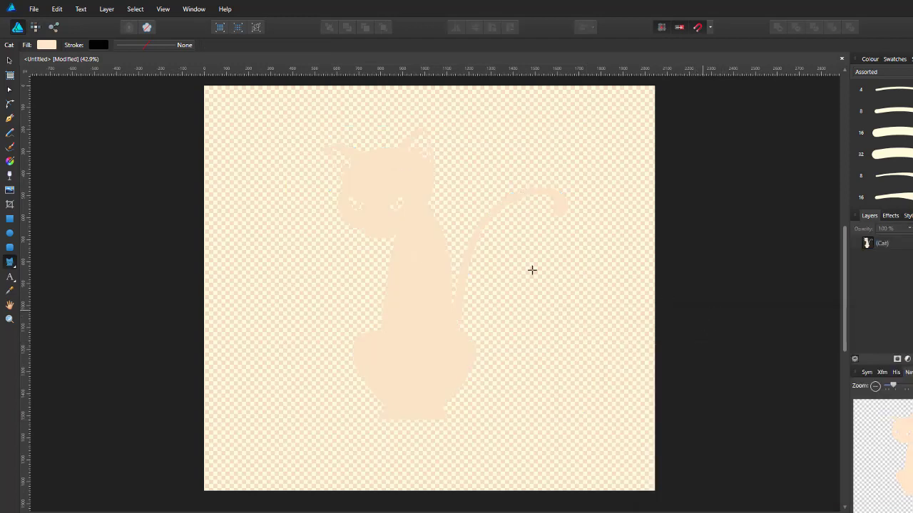
# Step: Select the cat and fill it bright green with maximum noise, then deselect it
pyautogui.click(10, 60)
pyautogui.click(397, 286)
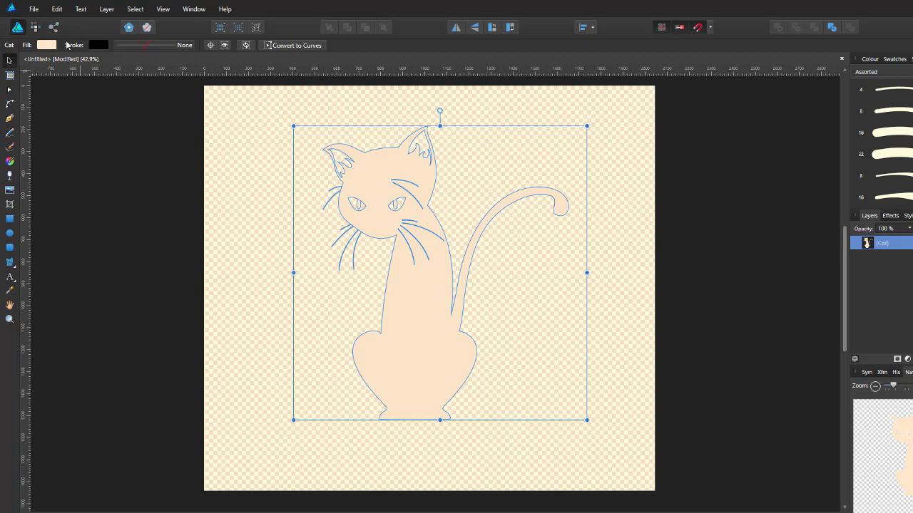
pyautogui.click(47, 45)
pyautogui.click(68, 150)
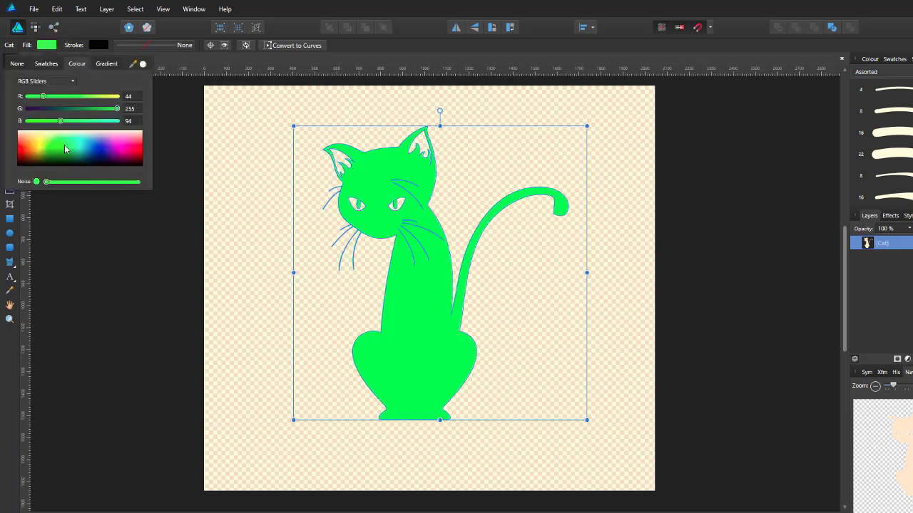
pyautogui.moveTo(46, 182); pyautogui.dragTo(175, 193)
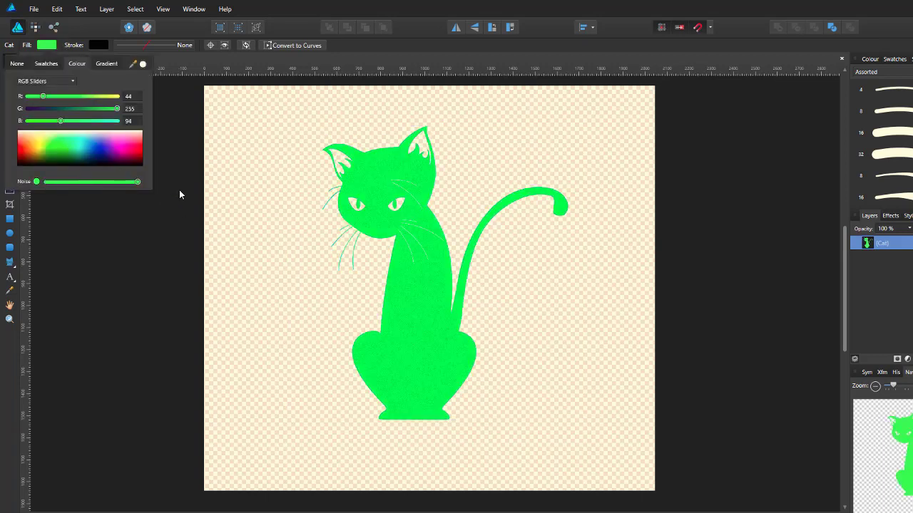
pyautogui.click(168, 239)
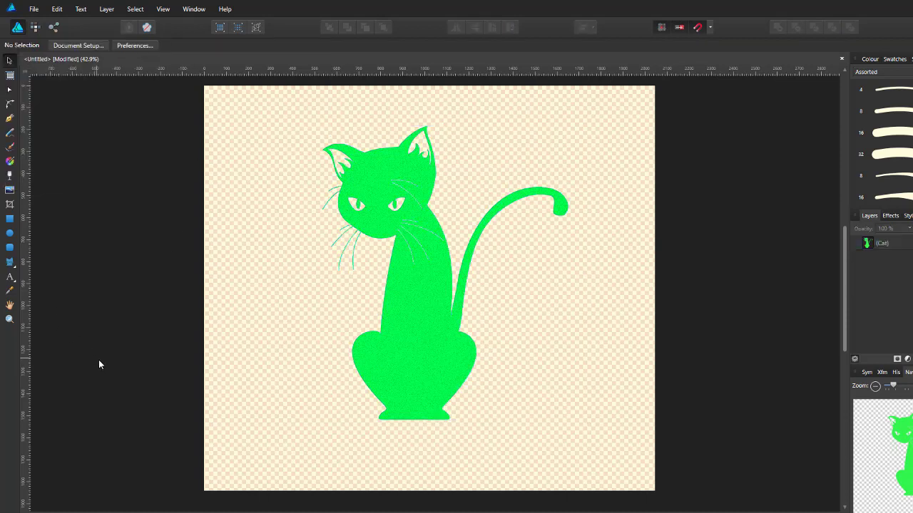